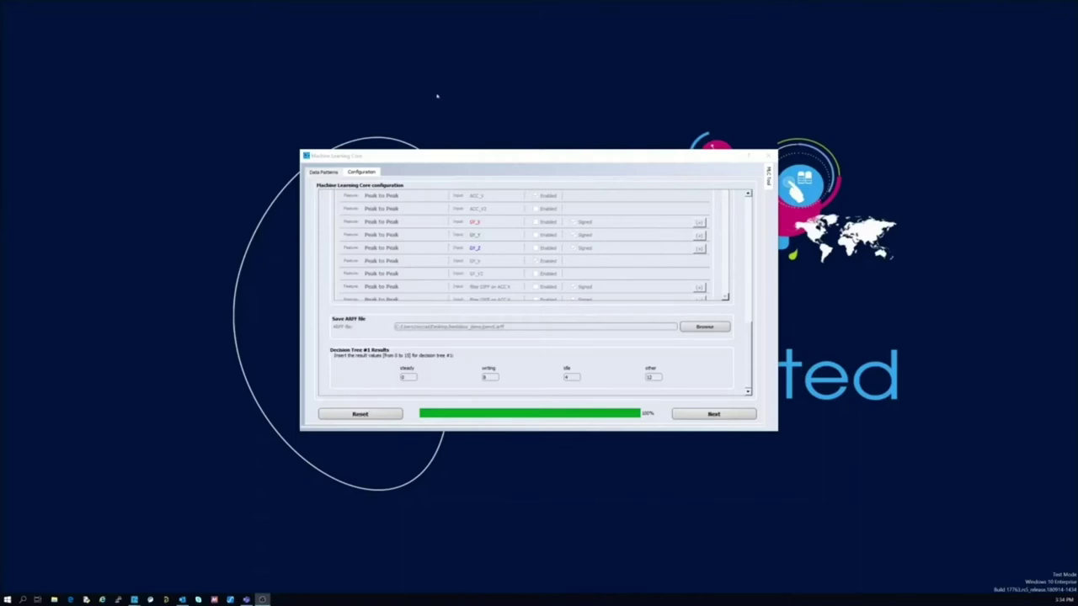
- In the Machine Learning Core window, advance to the Decision Tree #1 File step and generate a new tree
click(473, 155)
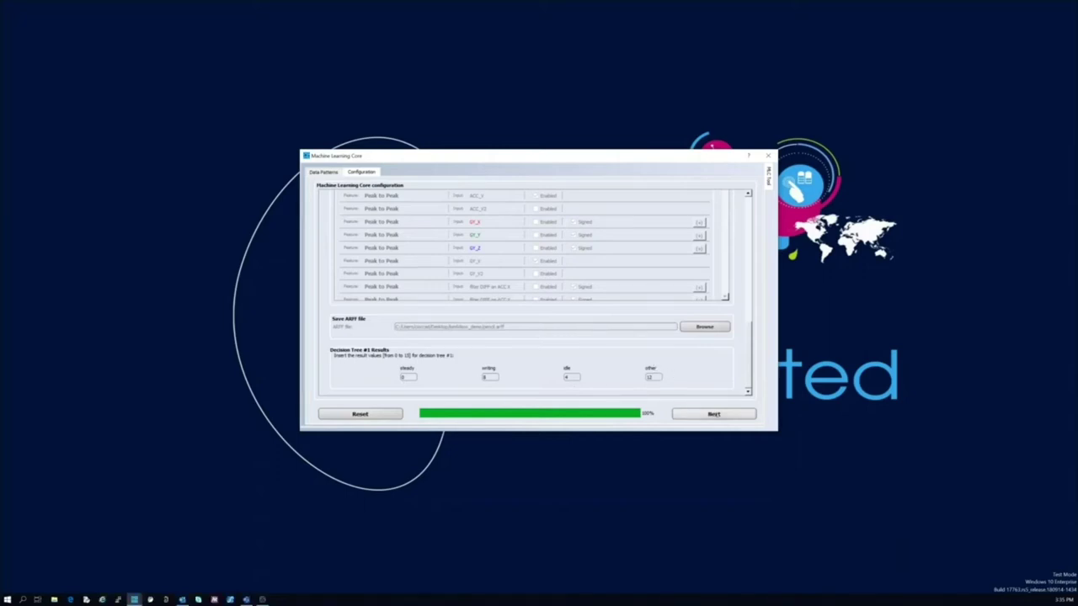
click(713, 414)
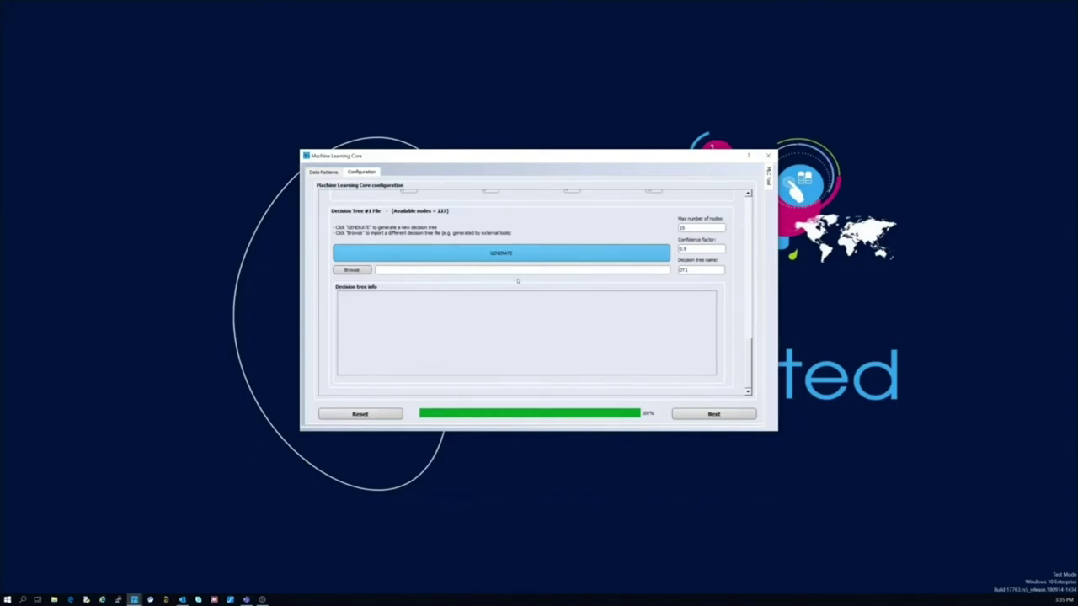
click(492, 253)
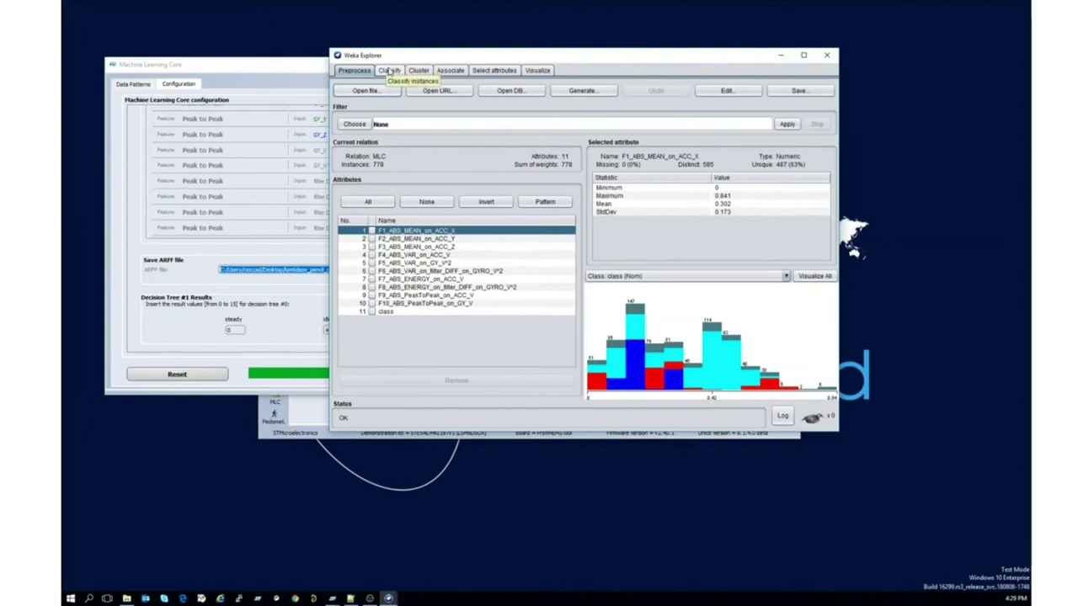
- Run a J48 (-C 0.25 -M 2) classifier with 10-fold cross-validation, getting 97.43% correct
click(390, 70)
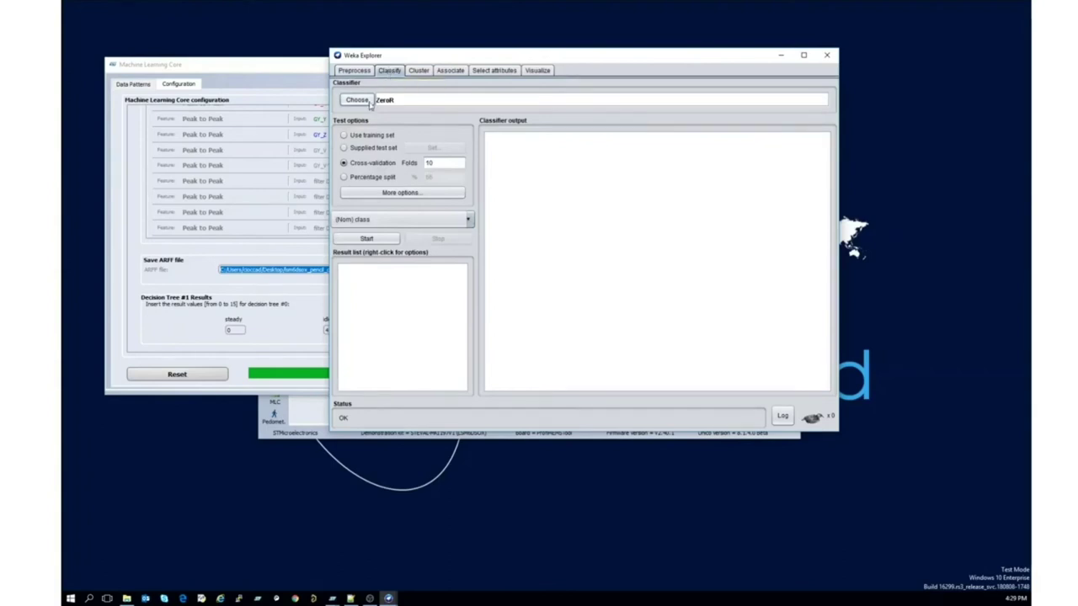
click(368, 101)
click(361, 237)
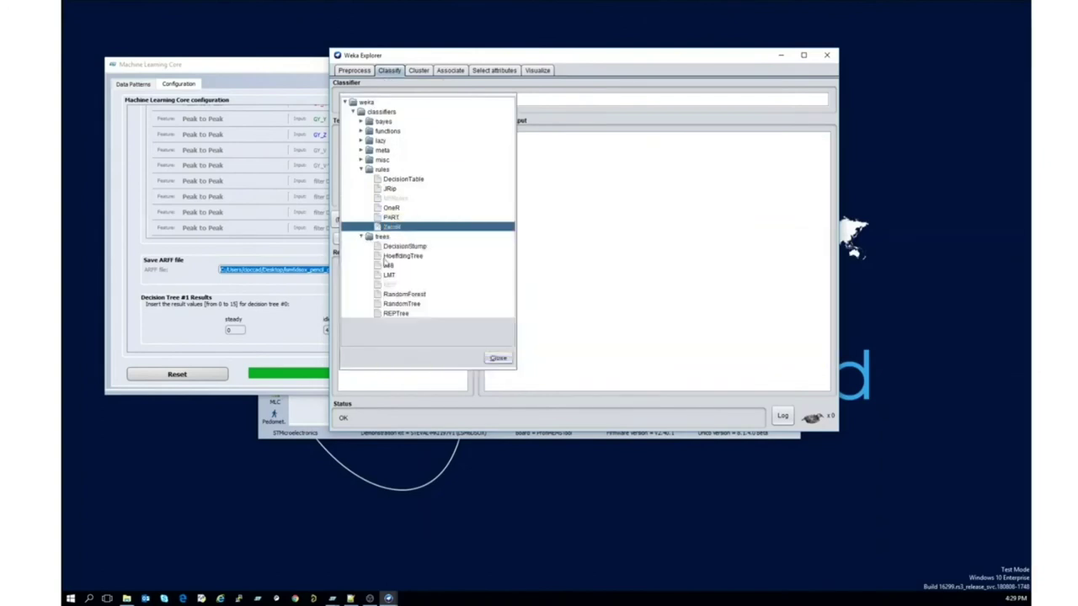
click(388, 266)
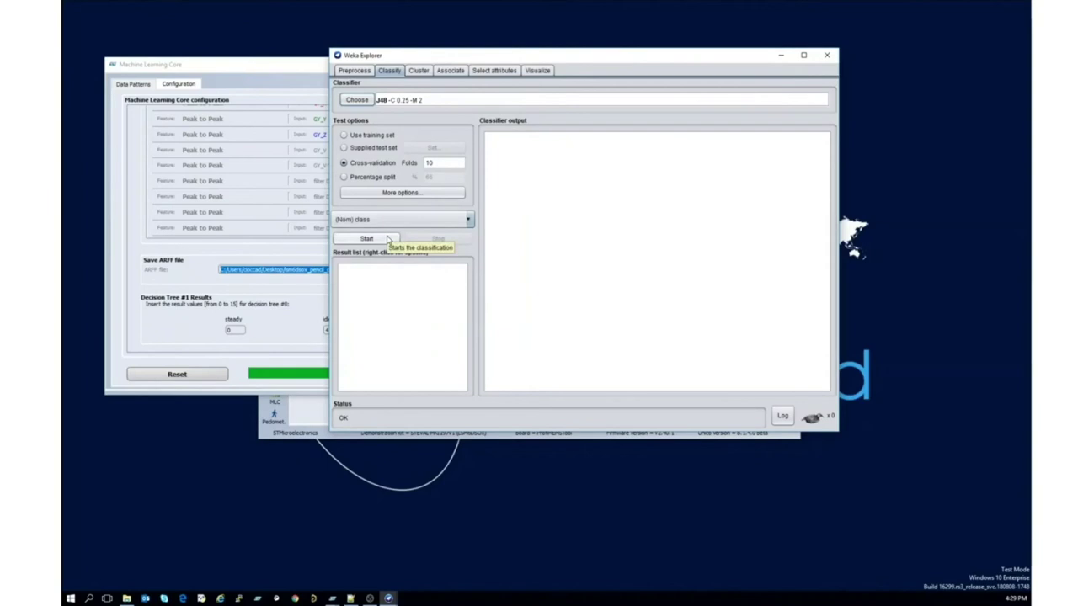
click(387, 240)
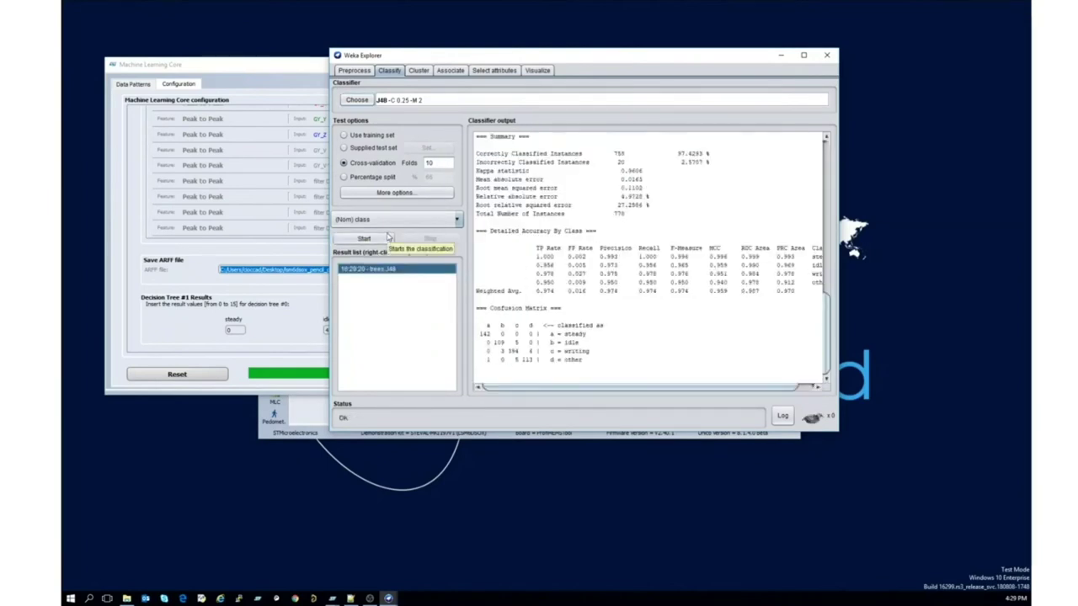
- Inspect the J48 pruned tree and confusion matrix, then view the class-coloured attribute scatter plot matrix
scroll(480, 195, up, 10)
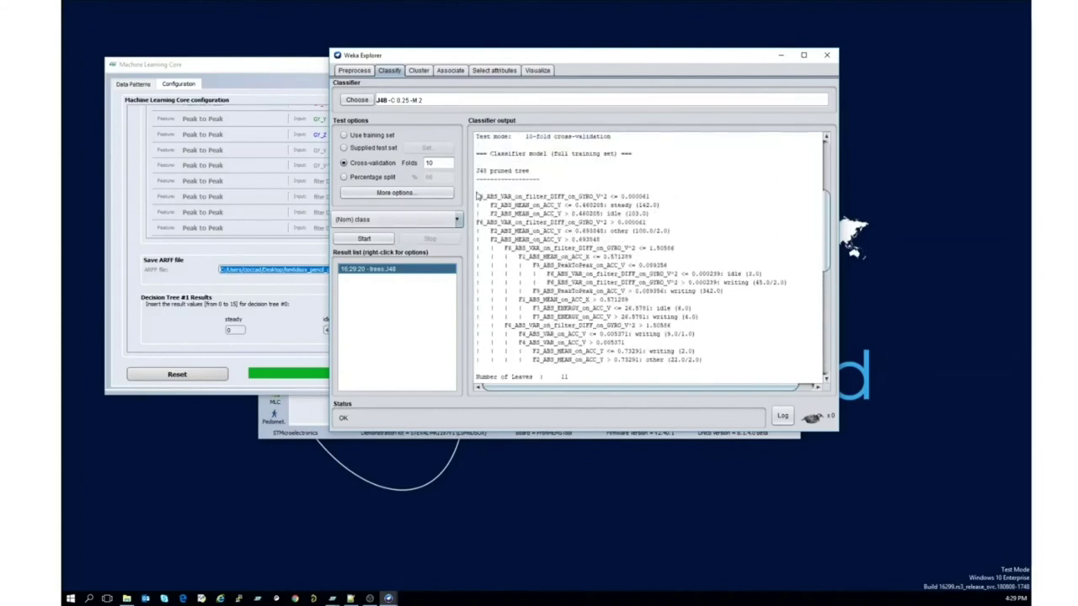
drag(477, 196, 566, 380)
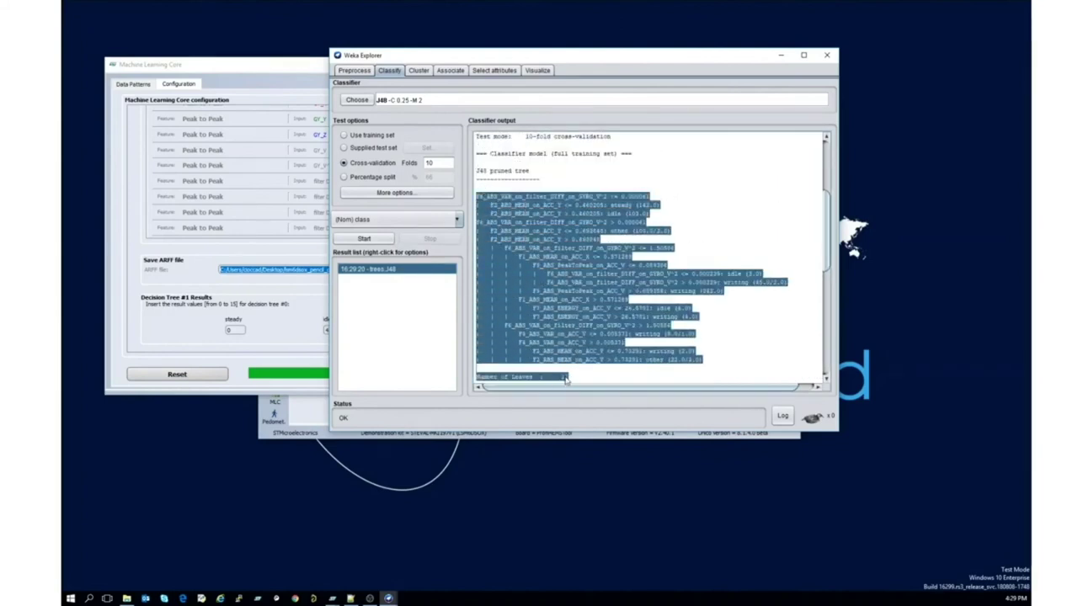
click(571, 307)
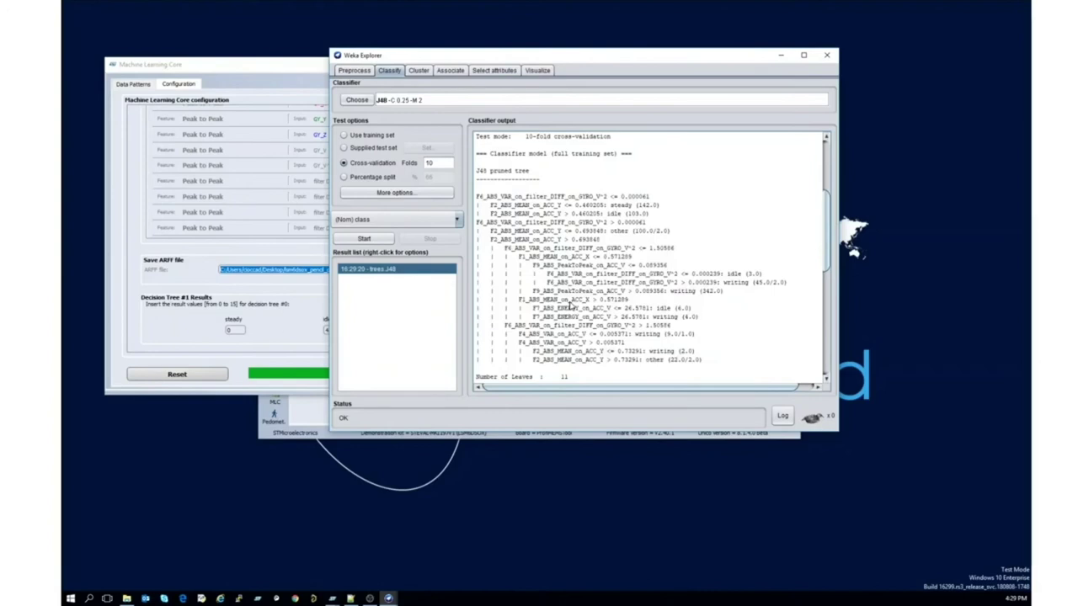
scroll(592, 308, down, 10)
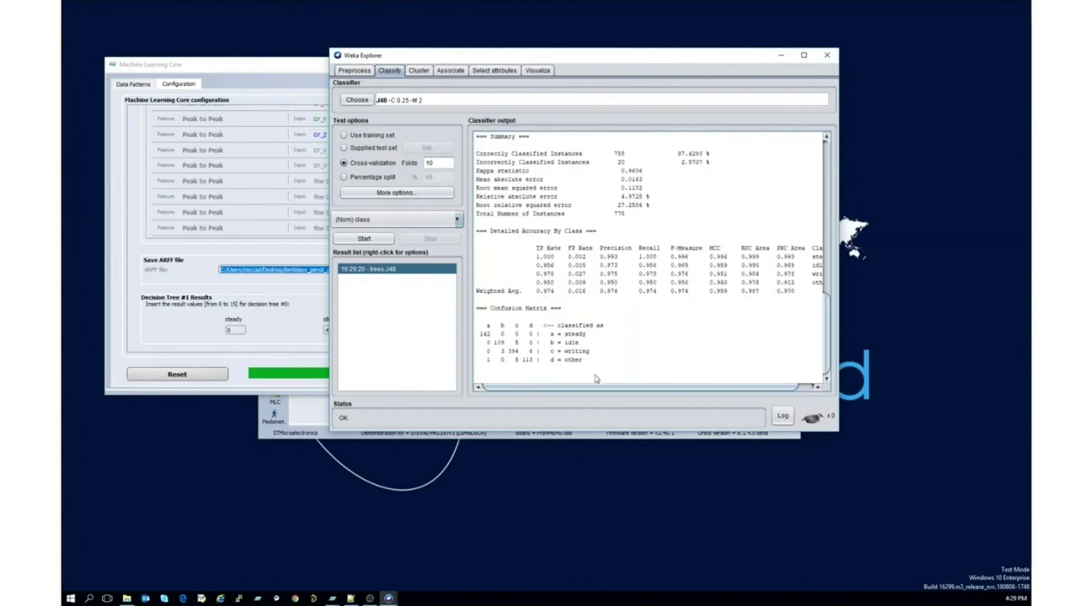
drag(597, 364, 468, 316)
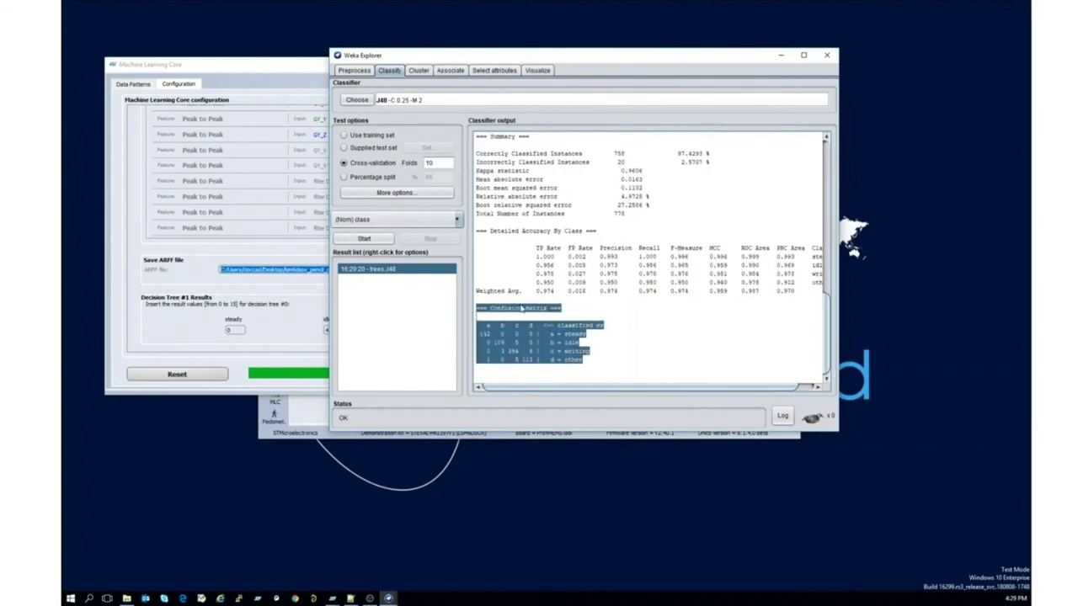
click(553, 288)
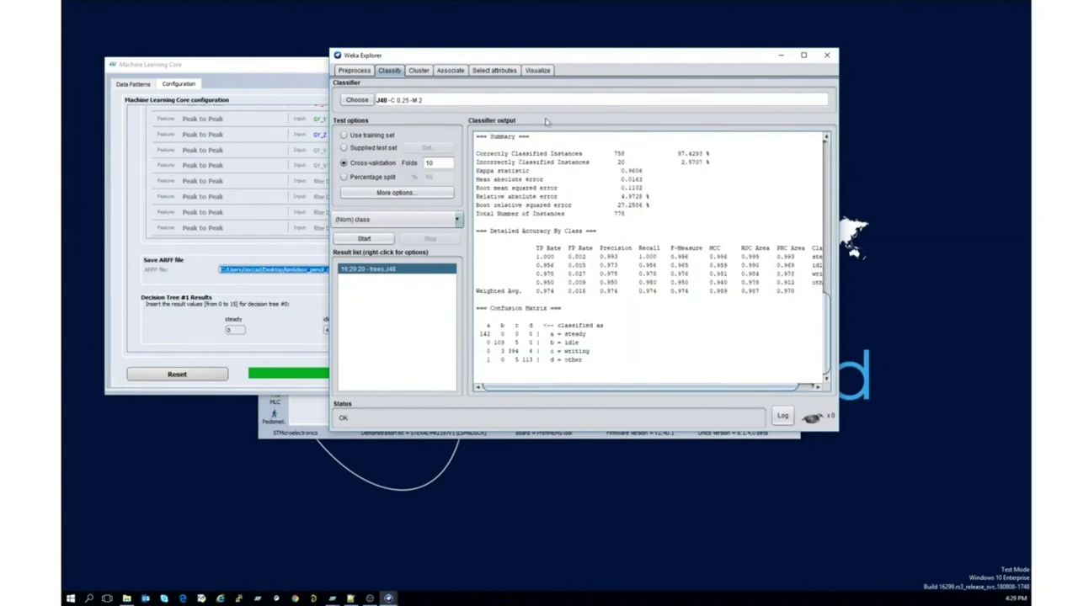
click(539, 71)
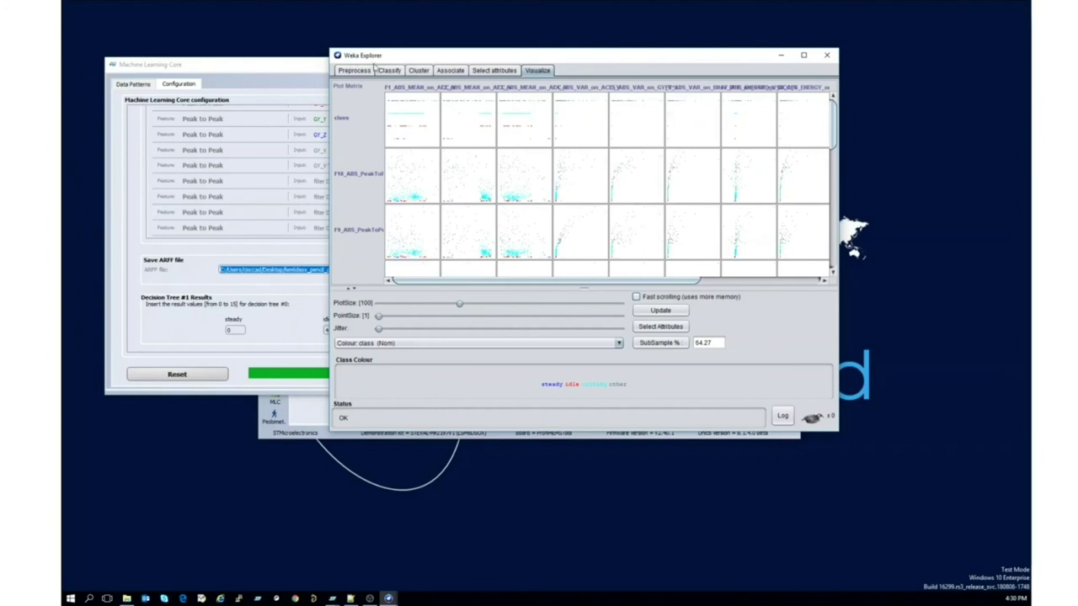
- Select the J48 pruned tree text on the Classify tab and search Windows for 'not'
click(388, 70)
scroll(571, 247, up, 5)
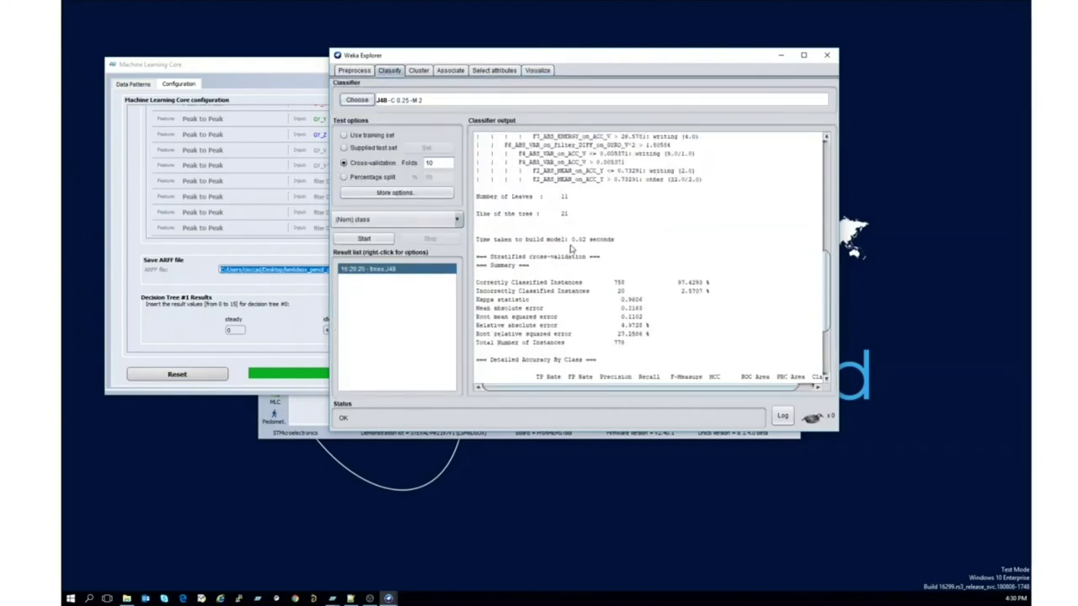
scroll(571, 247, up, 5)
drag(571, 312, 493, 227)
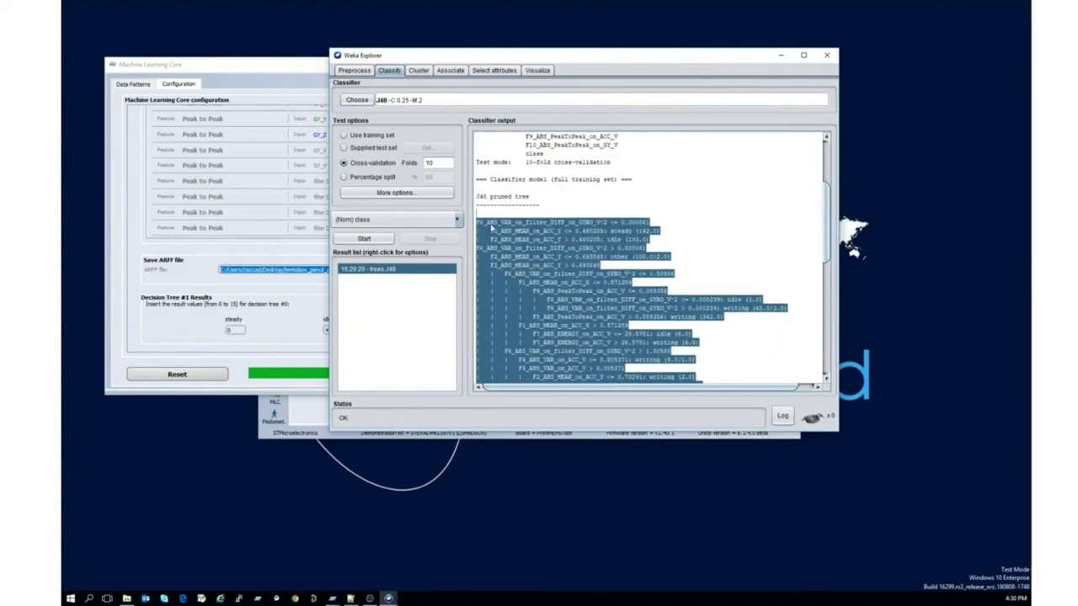
click(71, 599)
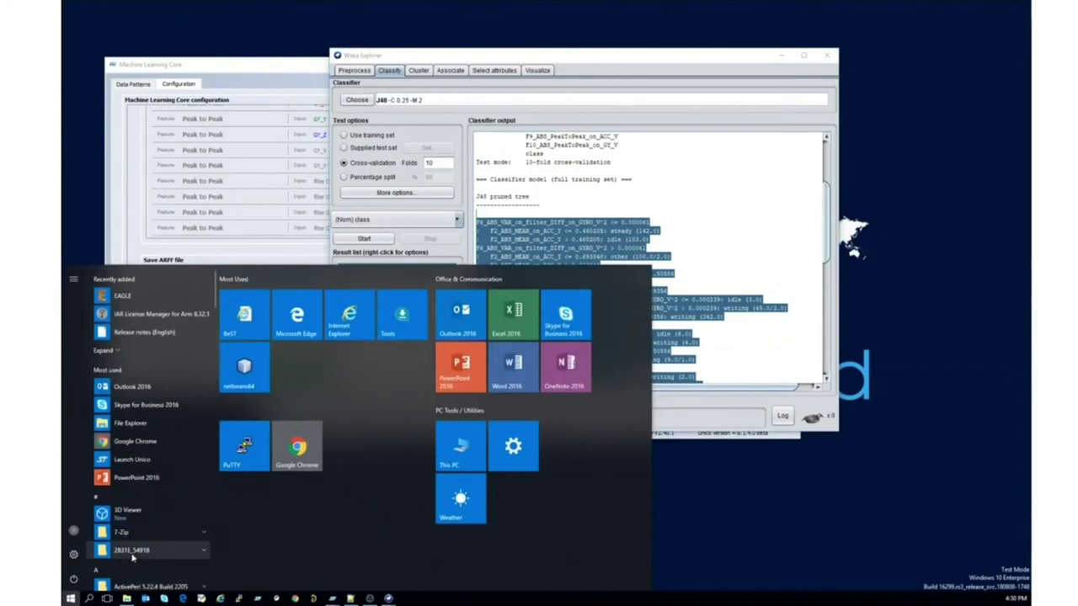
text(not)
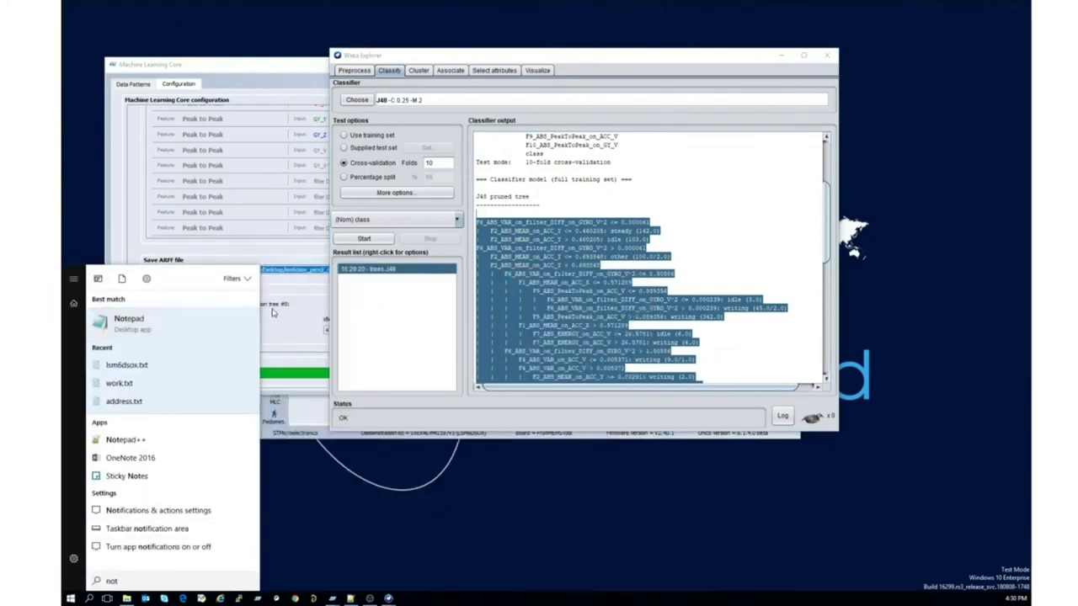
- Paste the J48 pruned tree into a new Notepad document and remove the blank first line
click(127, 329)
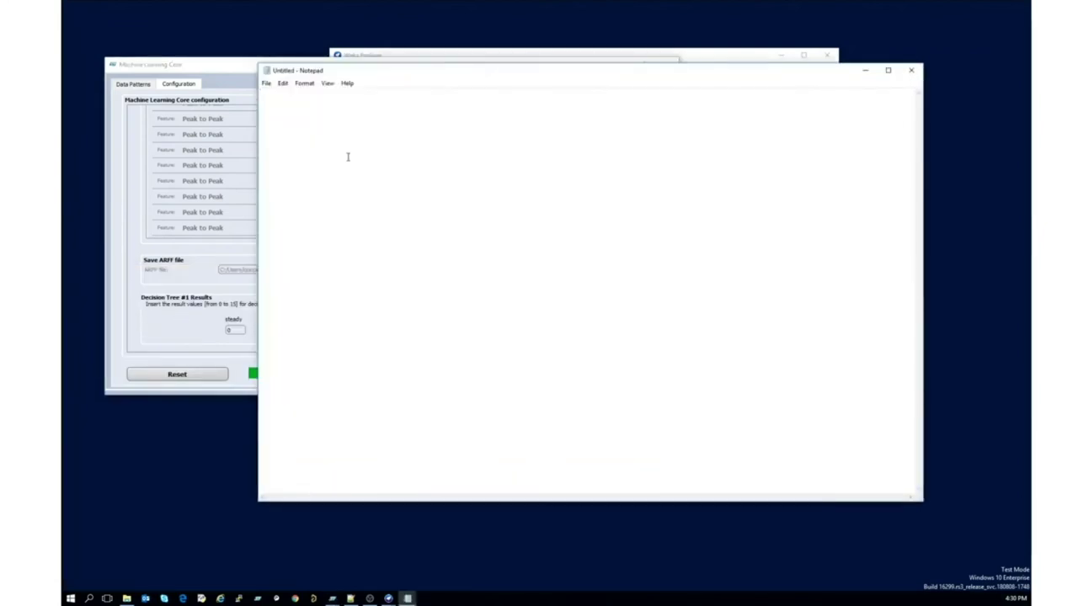
text(F6_ABS_VAR_on_filter_DIFF_on_GYRO_V^2 <= 0.000061 |   F2_ABS_MEAN_on_ACC_Y <= 0.460205: steady (142.0) |   F2_ABS_MEAN_on_ACC_Y > 0.460205: idle (103.0) F6_ABS_VAR_on_filter_DIFF_on_GYRO_V^2 > 0.000061 |   F2_ABS_MEAN_on_ACC_Y <= 0.693848: other (100.0/2.0) |   F2_ABS_MEAN_on_ACC_Y > 0.693848 |   |   F6_ABS_VAR_on_filter_DIFF_on_GYRO_V^2 <= 1.50586 |   |   |   F1_ABS_MEAN_on_ACC_X <= 0.571289 |   |   |   |   F9_ABS_PeakToPeak_on_ACC_V <= 0.089356 |   |   |   |   |   F6_ABS_VAR_on_filter_DIFF_on_GYRO_V^2 <= 0.000239: idle (3.0) |   |   |   |   |   F6_ABS_VAR_on_filter_DIFF_on_GYRO_V^2 > 0.000239: writing (45.0/2.0) |   |   |   |   F9_ABS_PeakToPeak_on_ACC_V > 0.089356: writing (342.0) |   |   |   F1_ABS_MEAN_on_ACC_X > 0.571289 |   |   |   |   F7_ABS_ENERGY_on_ACC_V <= 26.5781: idle (6.0) |   |   |   |   F7_ABS_ENERGY_on_ACC_V > 26.5781: writing (4.0) |   |   F6_ABS_VAR_on_filter_DIFF_on_GYRO_V^2 > 1.50586 |   |   |   F4_ABS_VAR_on_ACC_V <= 0.005371: writing (9.0/1.0) |   |   |   F4_ABS_VAR_on_ACC_V > 0.005371 |   |   |   |   F2_ABS_MEAN_on_ACC_Y <= 0.73291: writing (2.0) |   |   |   |   F2_ABS_MEAN_on_ACC_Y > 0.73291: other (22.0/2.0)  Number of Leaves  : 	11  Size of the tree : 	21)
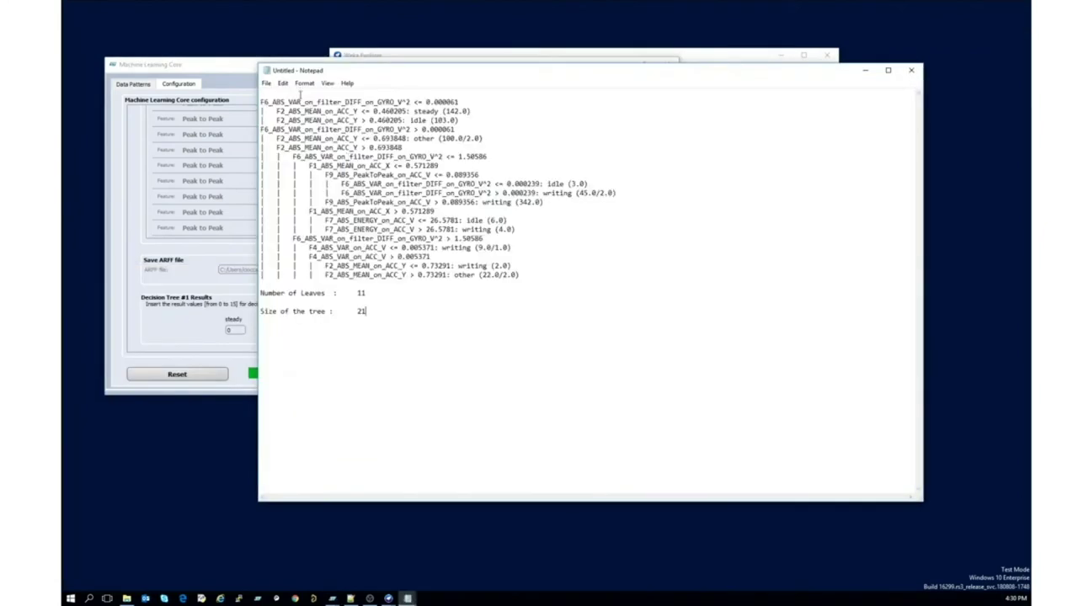
click(300, 92)
key(Delete)
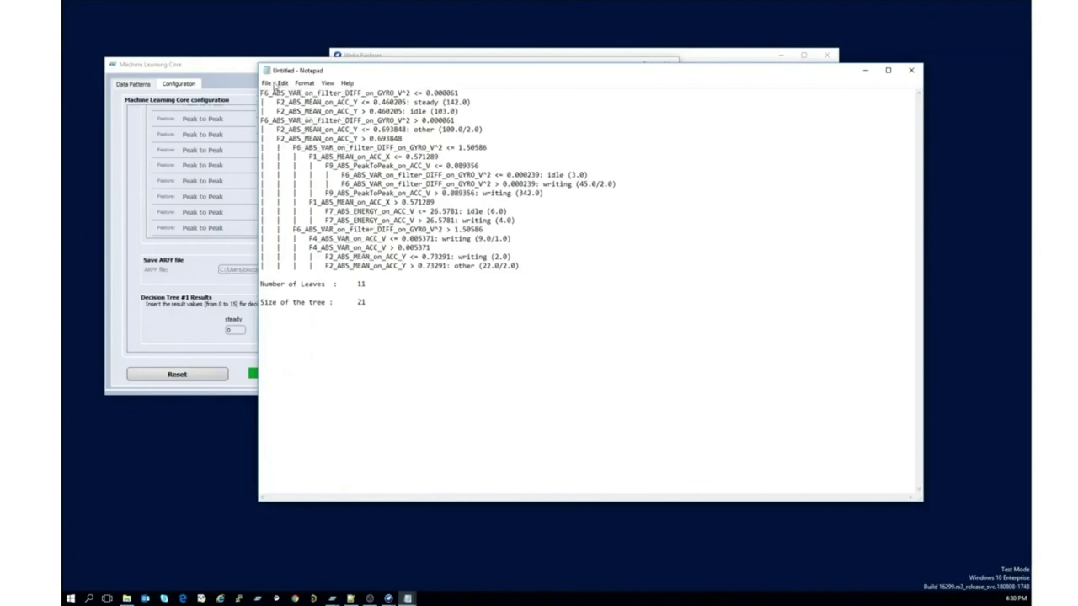
- Save the text as device_tree.txt, replacing the existing file
click(283, 83)
click(312, 128)
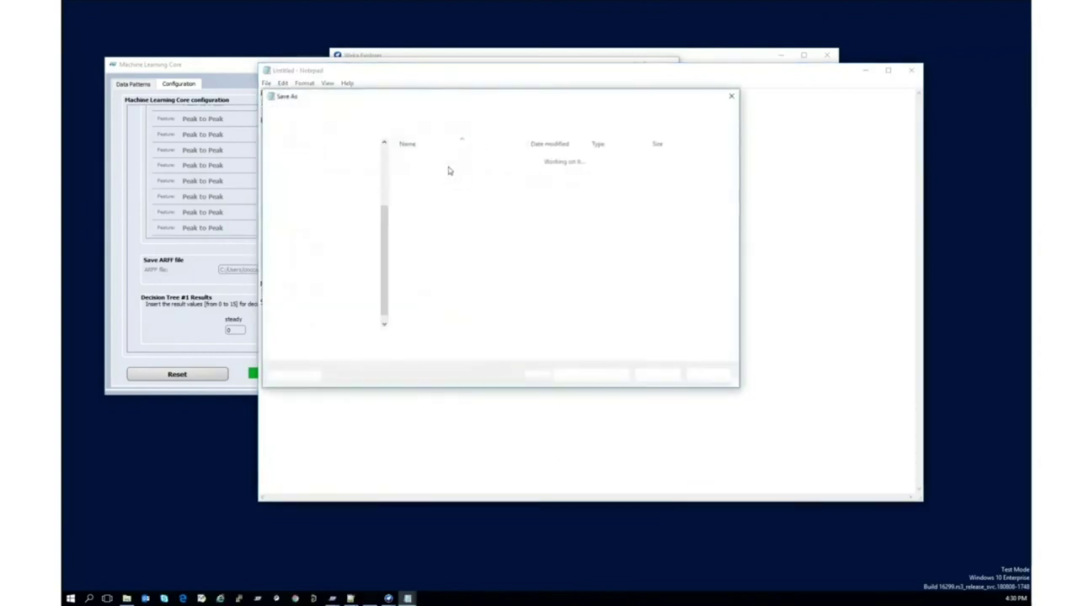
click(444, 179)
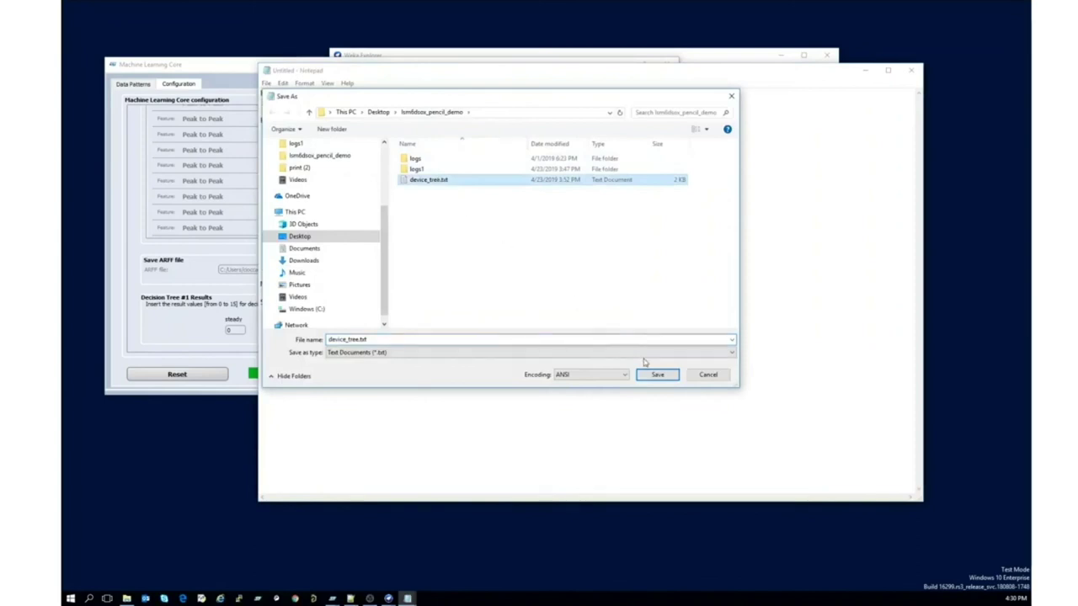
click(655, 374)
click(573, 301)
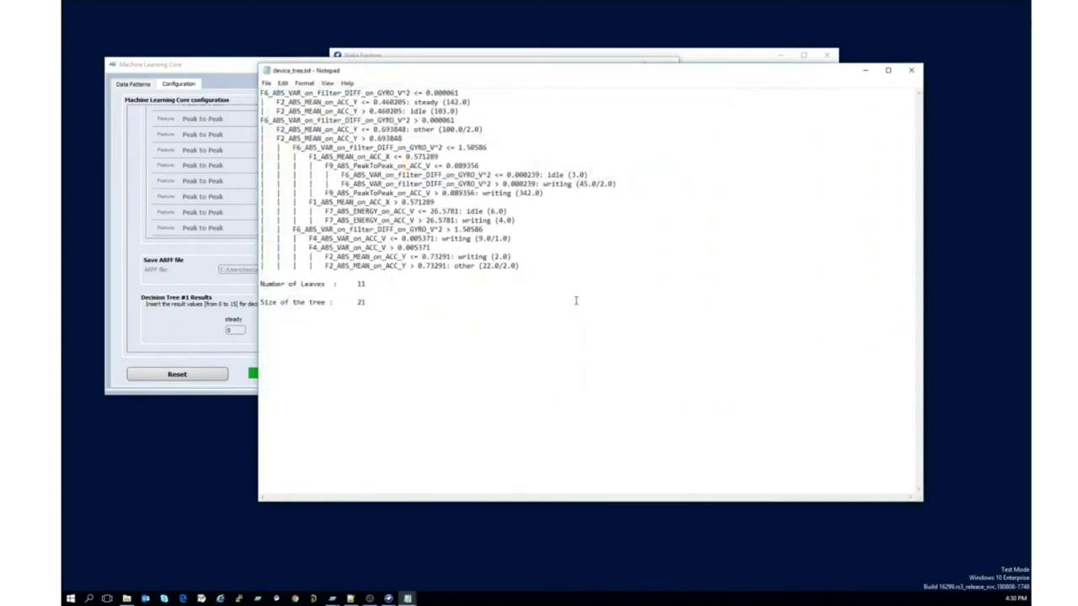